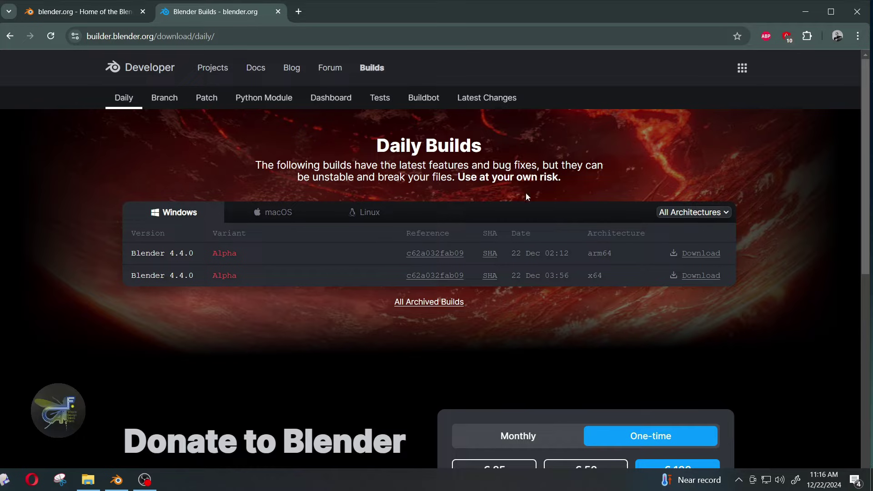
- Glance at the blender.org home page, then return to the Blender Builds page
{"action": "left_click", "coordinate": [113, 13]}
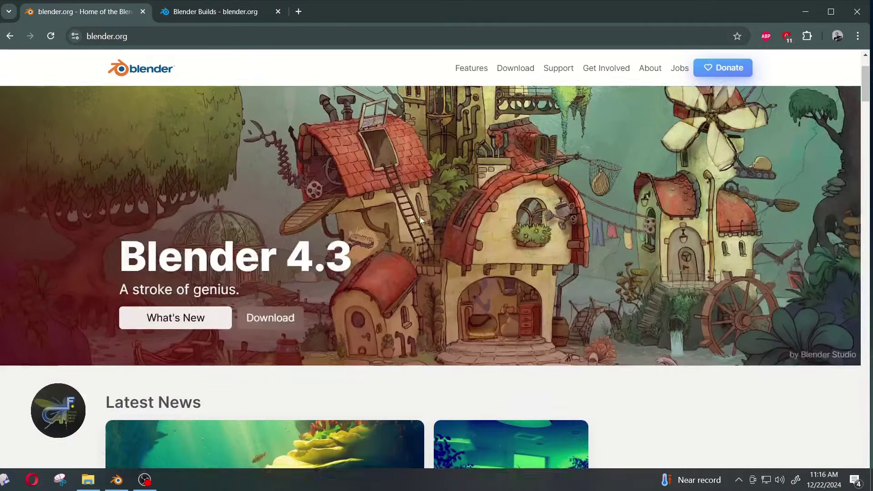
{"action": "scroll", "coordinate": [419, 216], "scroll_direction": "down", "scroll_amount": 2}
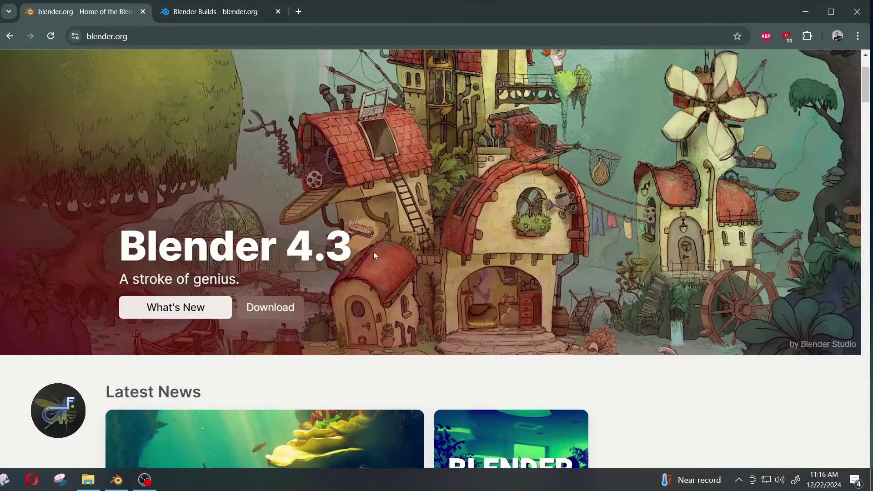
{"action": "scroll", "coordinate": [373, 252], "scroll_direction": "up", "scroll_amount": 2}
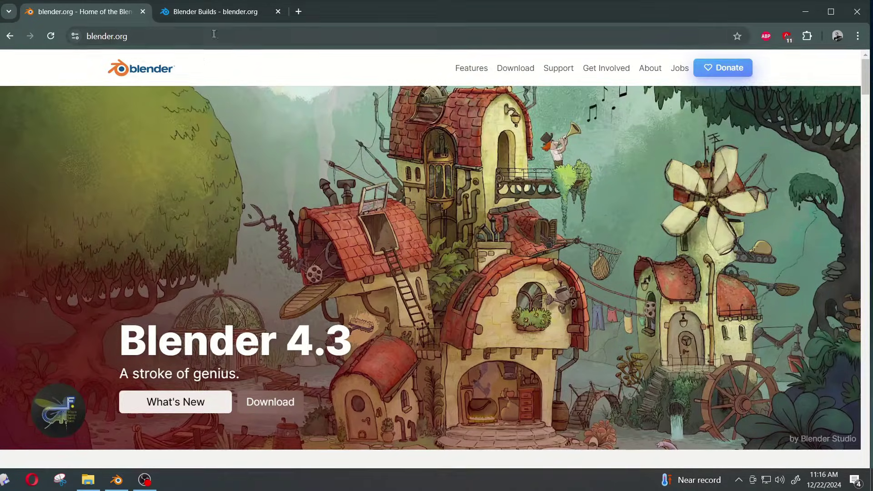
{"action": "left_click", "coordinate": [220, 20]}
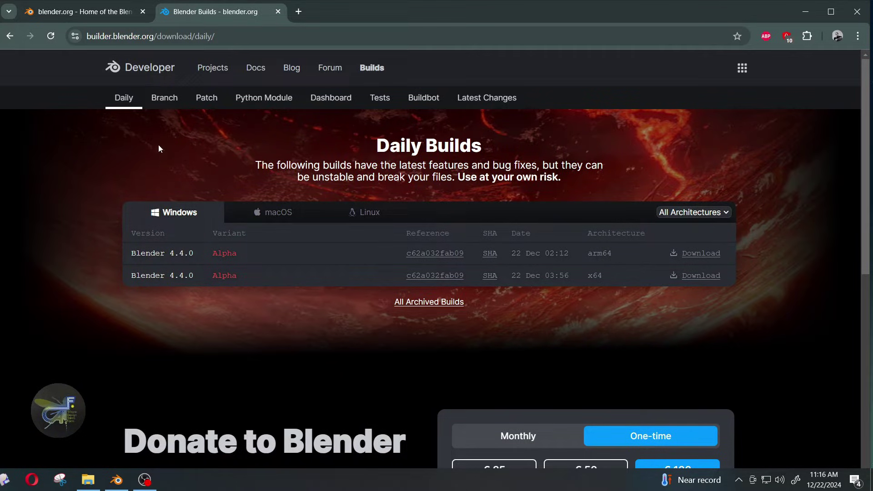
- Open All Archived Builds and scroll through the 4.4.0 Alpha, 4.3.2, 4.3.1 and 4.3.0 listings
{"action": "left_click", "coordinate": [439, 307]}
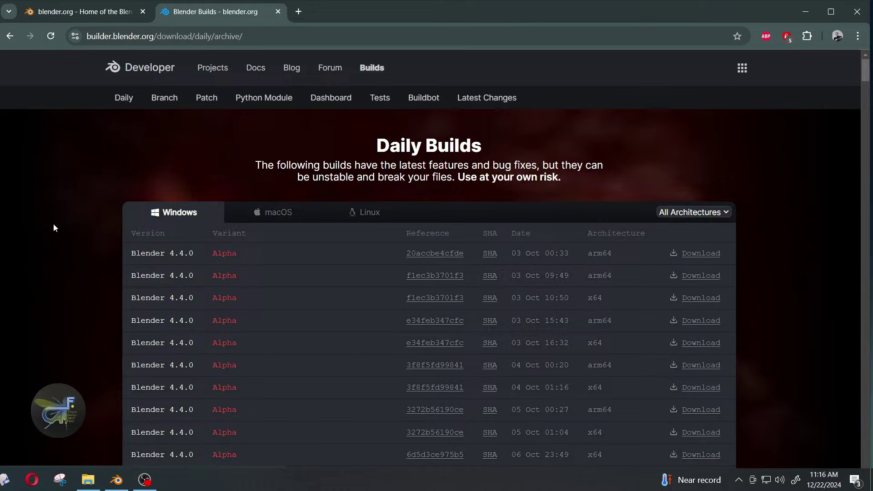
{"action": "scroll", "coordinate": [56, 219], "scroll_direction": "down", "scroll_amount": 10}
{"action": "scroll", "coordinate": [56, 220], "scroll_direction": "down", "scroll_amount": 20}
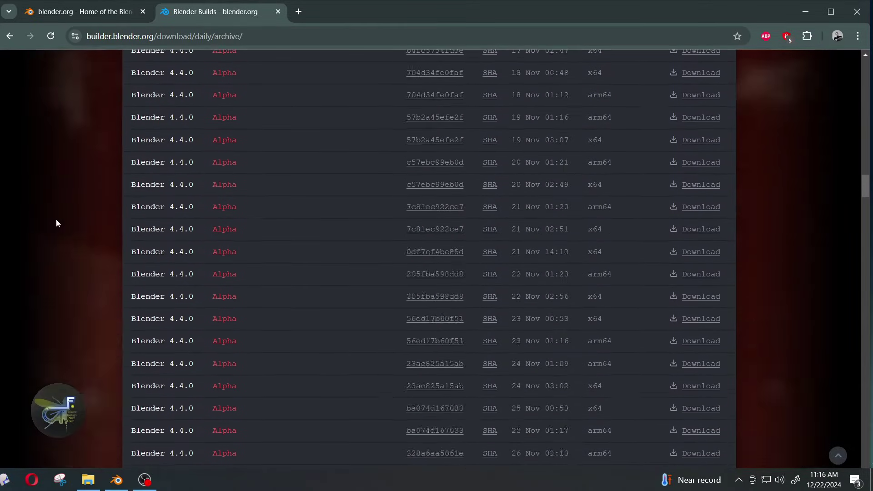
{"action": "scroll", "coordinate": [56, 223], "scroll_direction": "up", "scroll_amount": 4}
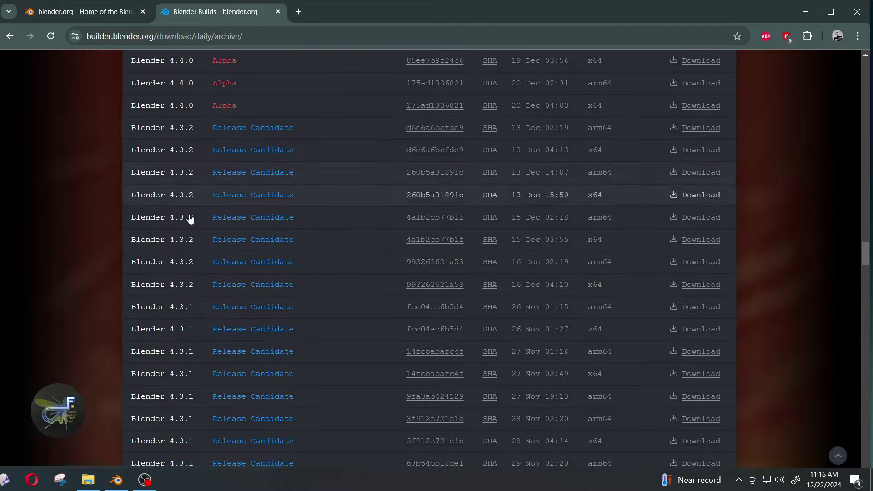
{"action": "scroll", "coordinate": [254, 261], "scroll_direction": "down", "scroll_amount": 6}
{"action": "scroll", "coordinate": [255, 262], "scroll_direction": "down", "scroll_amount": 10}
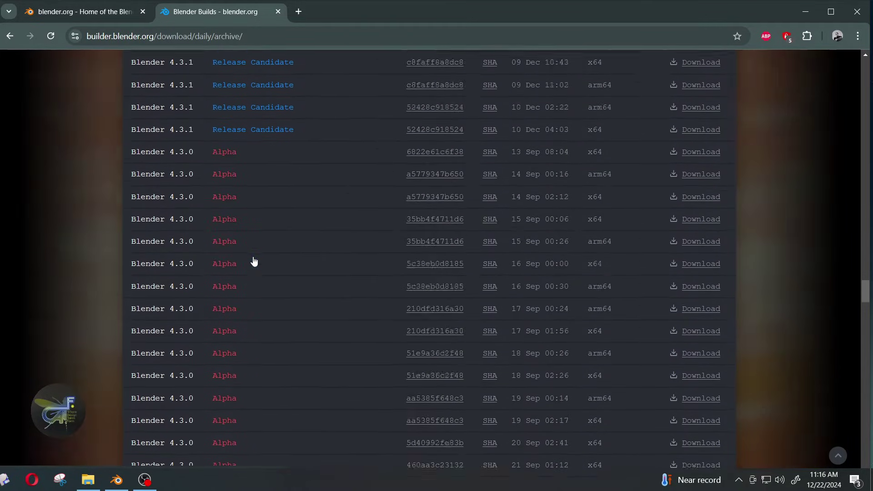
{"action": "scroll", "coordinate": [254, 262], "scroll_direction": "up", "scroll_amount": 4}
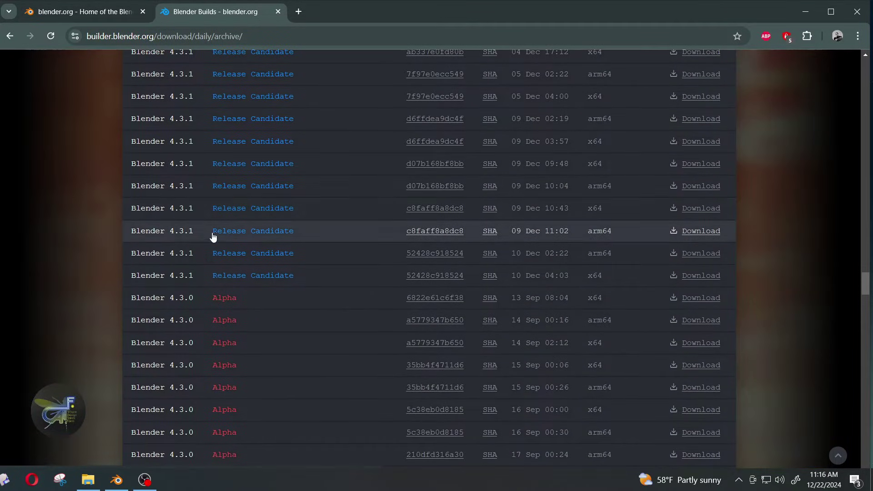
{"action": "scroll", "coordinate": [298, 241], "scroll_direction": "up", "scroll_amount": 12}
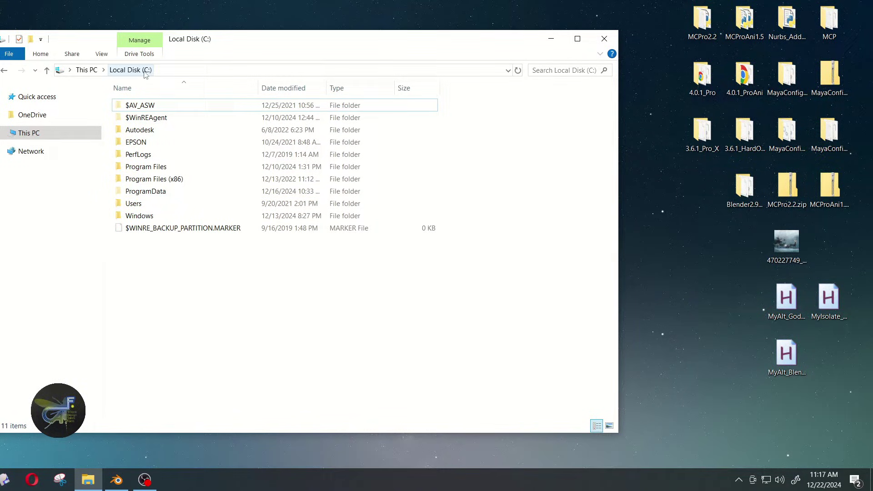
- Check the installed Blender 4.0, 4.2 and 4.3 folders under Program Files > Blender Foundation, then close Explorer
{"action": "double_click", "coordinate": [157, 169]}
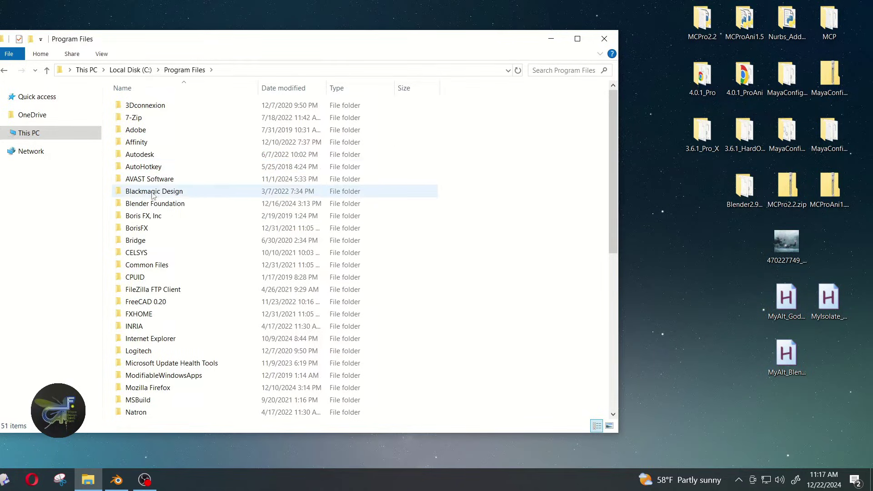
{"action": "double_click", "coordinate": [155, 204]}
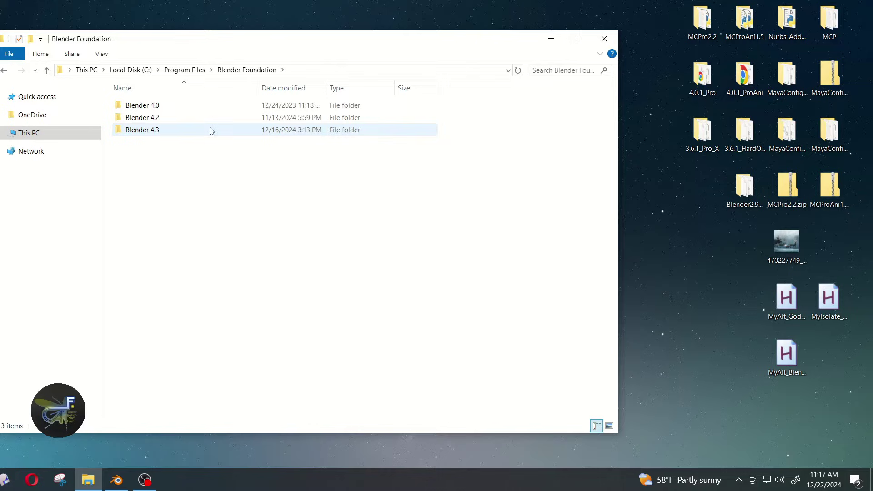
{"action": "left_click_drag", "start_coordinate": [543, 42], "coordinate": [499, 45]}
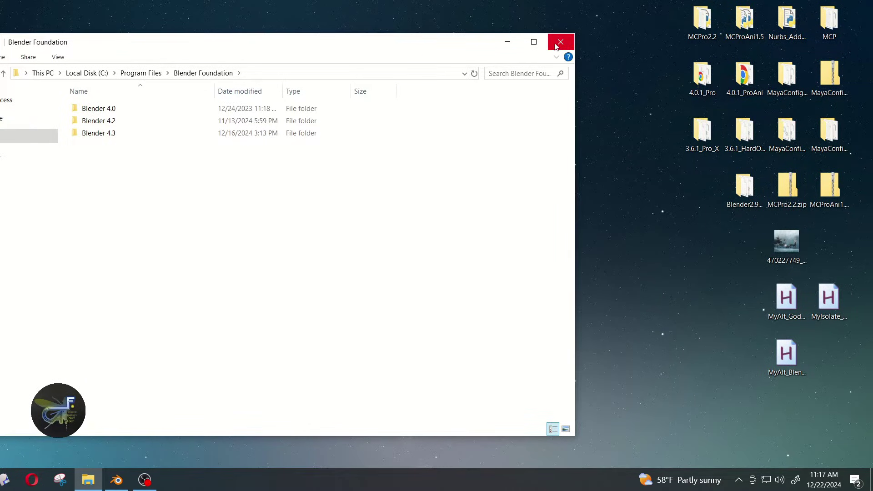
{"action": "left_click", "coordinate": [560, 41]}
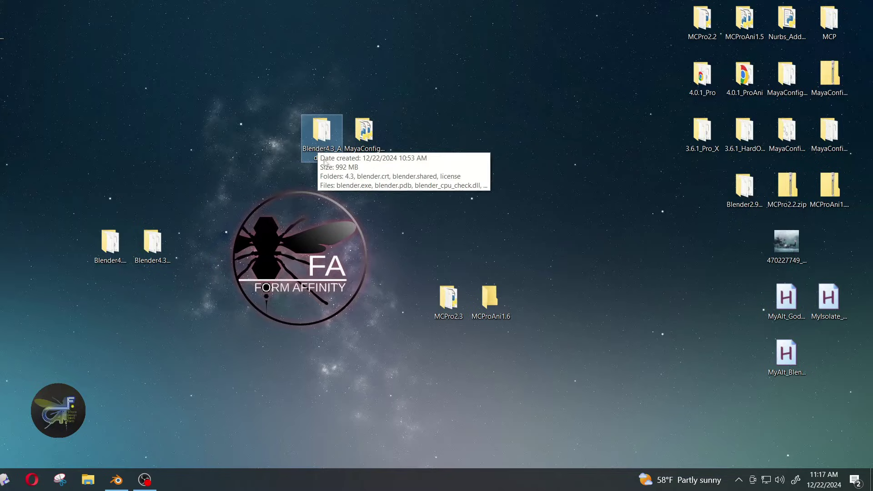
- Open the Blender4.3_Addon and MayaConfigV4pt1 desktop folders in two windows placed side by side
{"action": "double_click", "coordinate": [318, 140]}
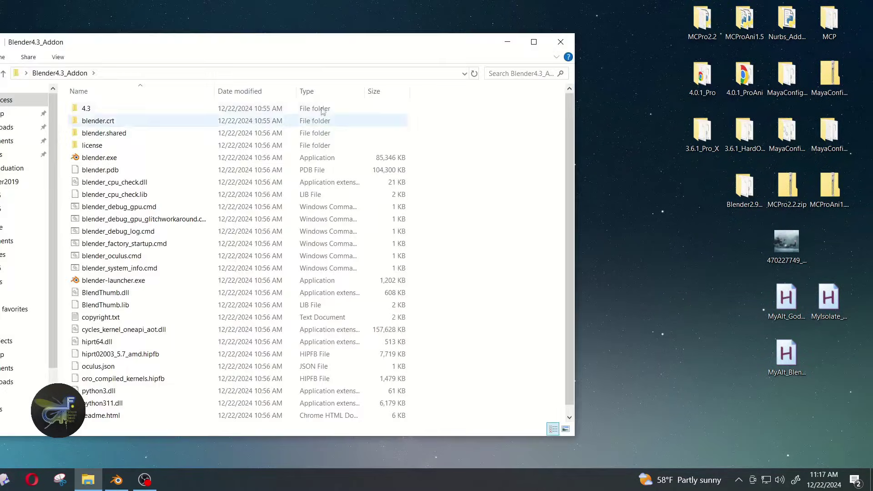
{"action": "left_click_drag", "start_coordinate": [346, 49], "coordinate": [207, 48]}
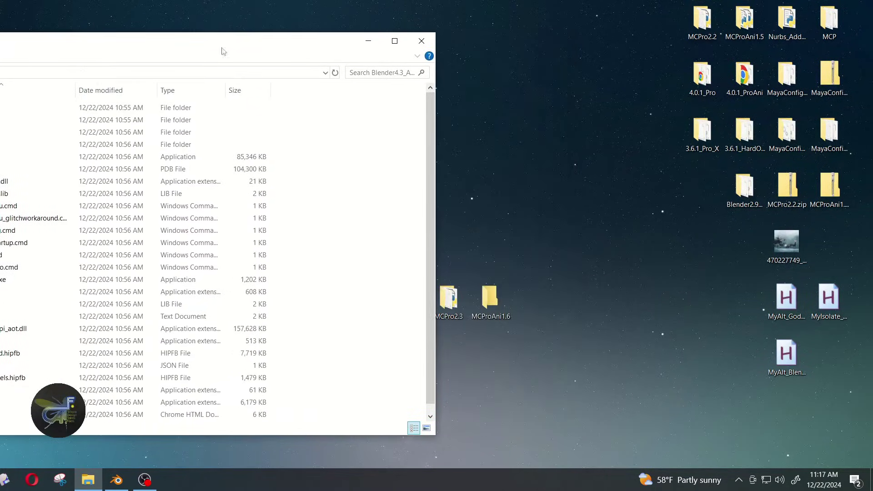
{"action": "left_click_drag", "start_coordinate": [437, 117], "coordinate": [338, 116]}
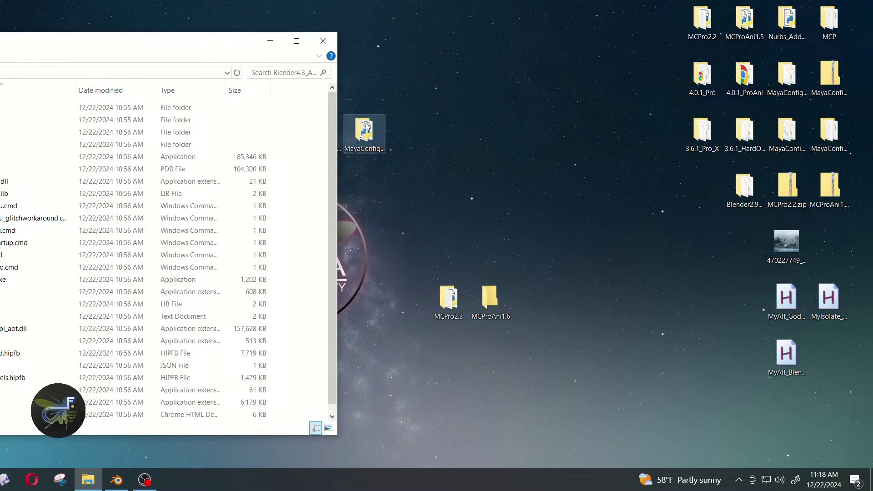
{"action": "double_click", "coordinate": [372, 133]}
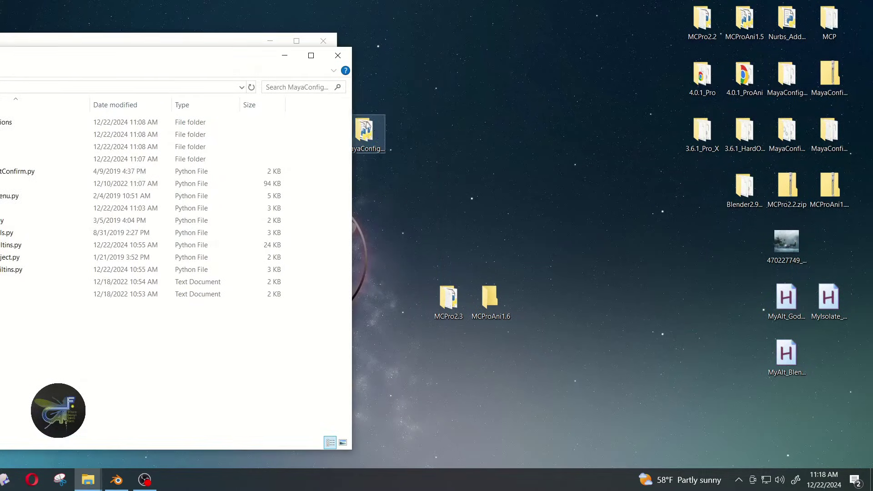
{"action": "left_click_drag", "start_coordinate": [71, 67], "coordinate": [531, 55]}
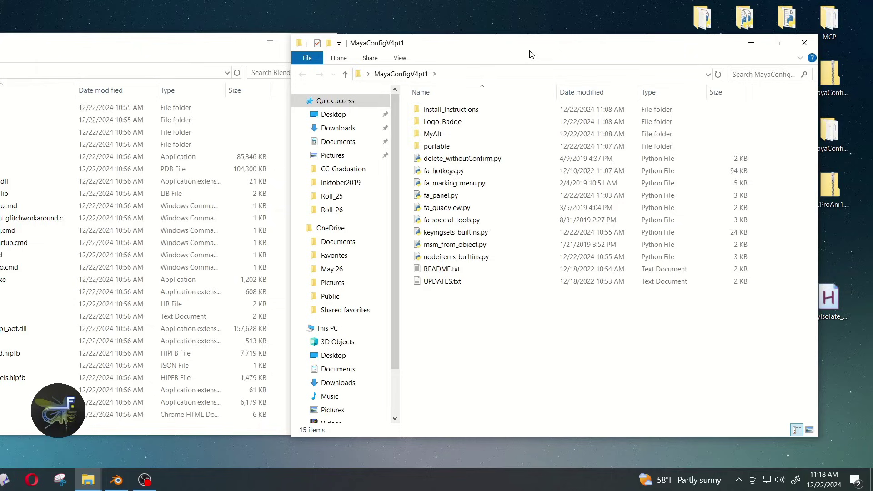
{"action": "left_click", "coordinate": [450, 108]}
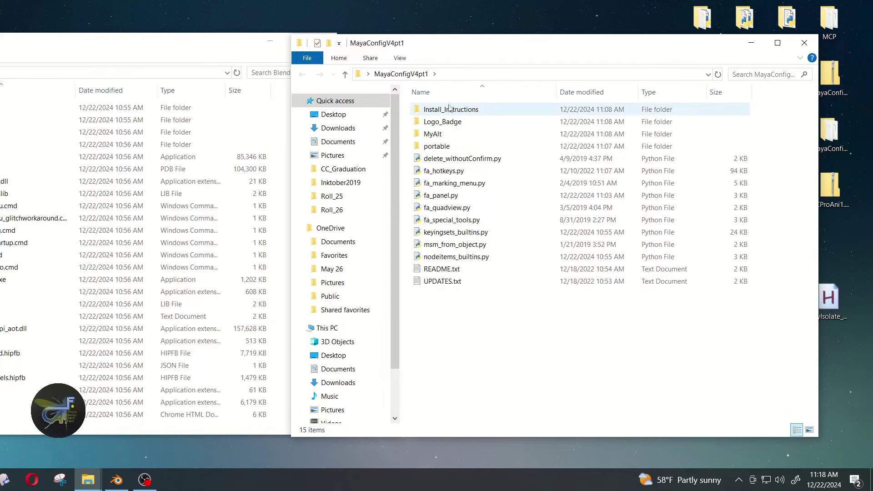
{"action": "left_click", "coordinate": [38, 52]}
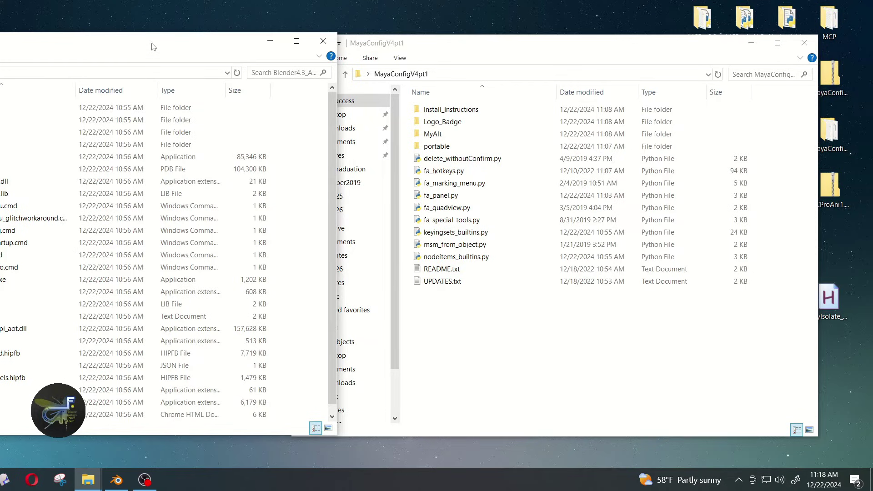
{"action": "left_click_drag", "start_coordinate": [154, 46], "coordinate": [355, 53]}
{"action": "left_click_drag", "start_coordinate": [577, 52], "coordinate": [525, 61]}
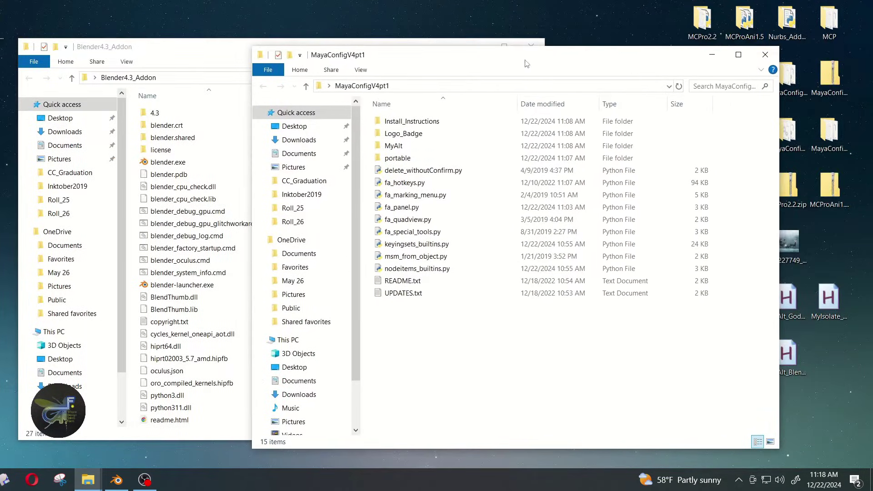
- Look inside Blender4.3_Addon's 4.3 folder and reposition the MayaConfigV4pt1 window
{"action": "double_click", "coordinate": [178, 116]}
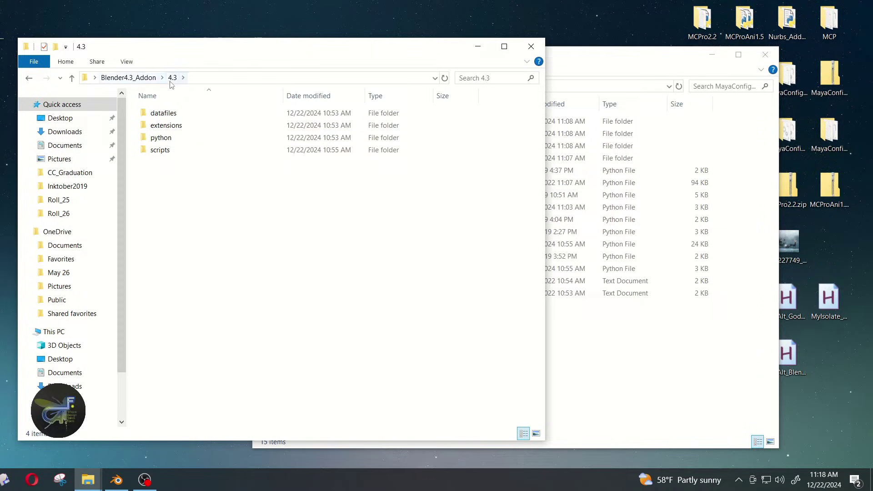
{"action": "left_click", "coordinate": [129, 78]}
{"action": "left_click", "coordinate": [577, 62]}
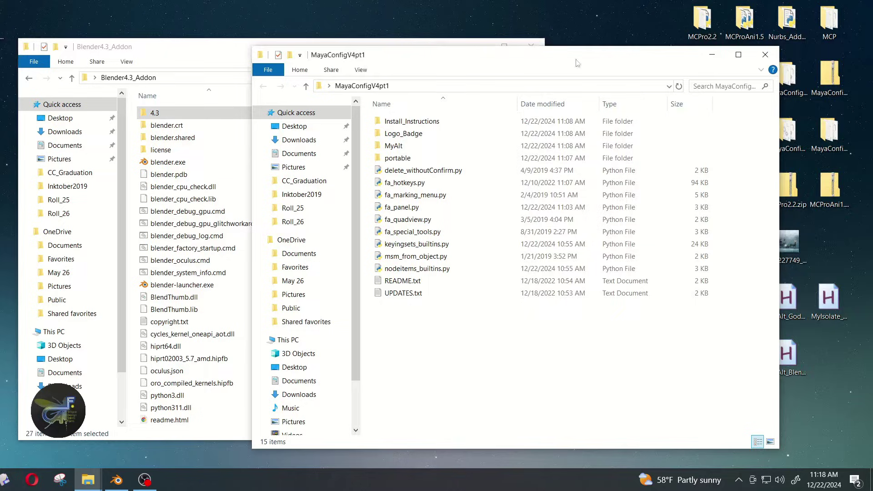
{"action": "left_click_drag", "start_coordinate": [577, 63], "coordinate": [656, 53]}
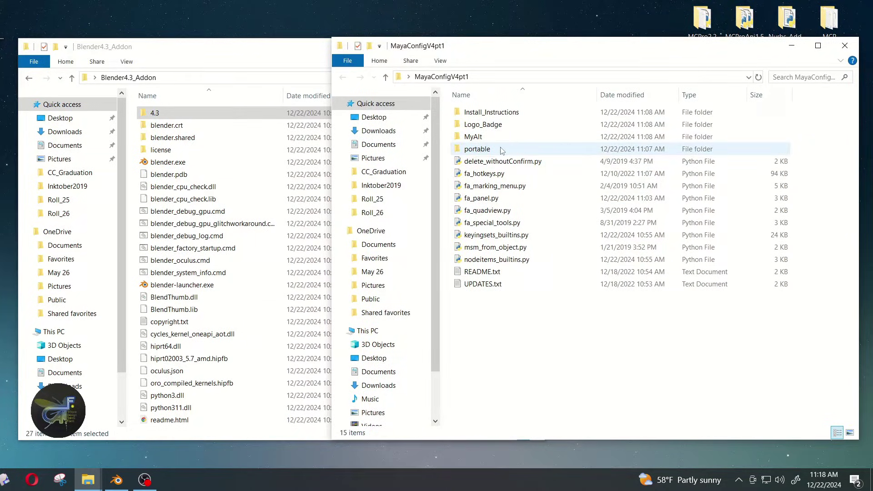
- Paste MayaConfigV4pt1's portable folder into Blender4.3_Addon with Ctrl+V
{"action": "double_click", "coordinate": [478, 150]}
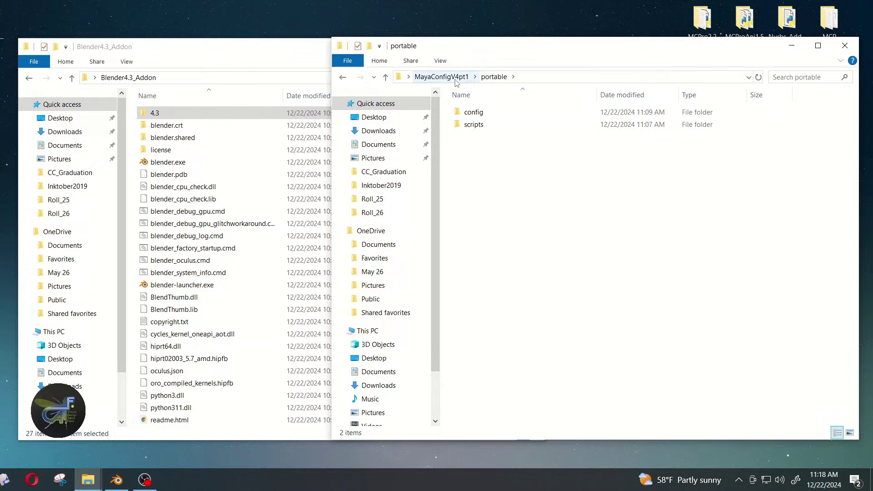
{"action": "left_click", "coordinate": [441, 77]}
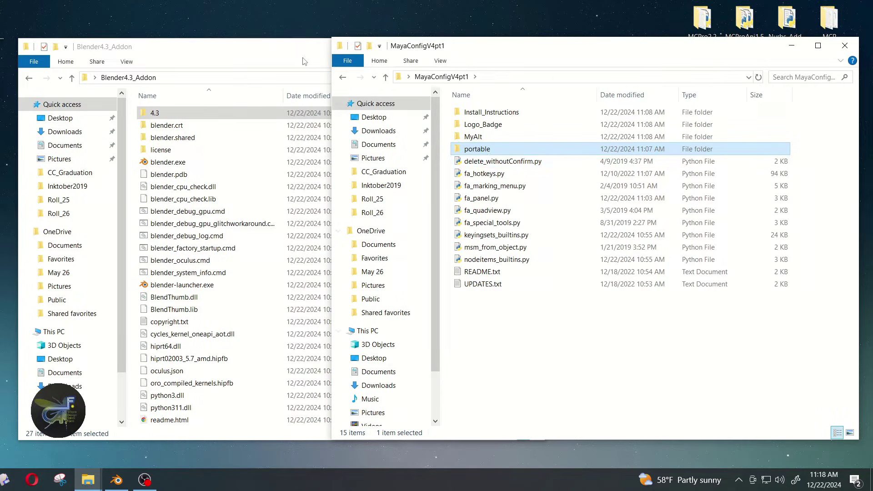
{"action": "left_click", "coordinate": [331, 120]}
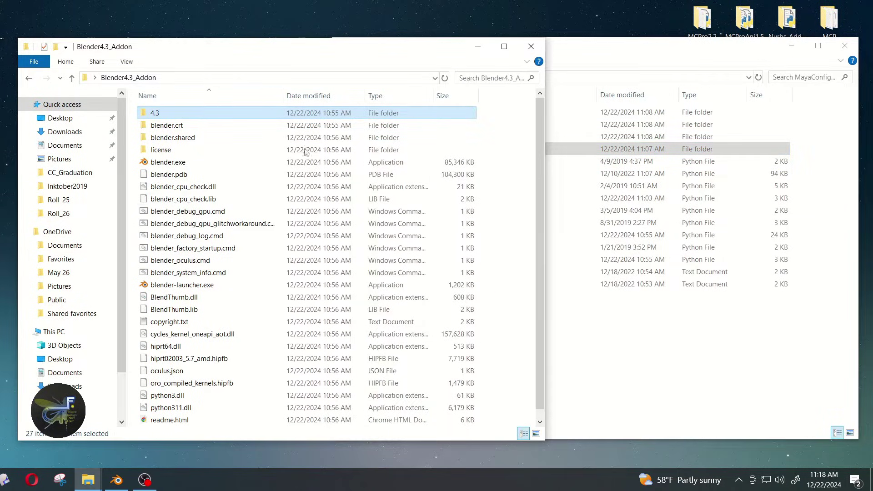
{"action": "left_click", "coordinate": [516, 207]}
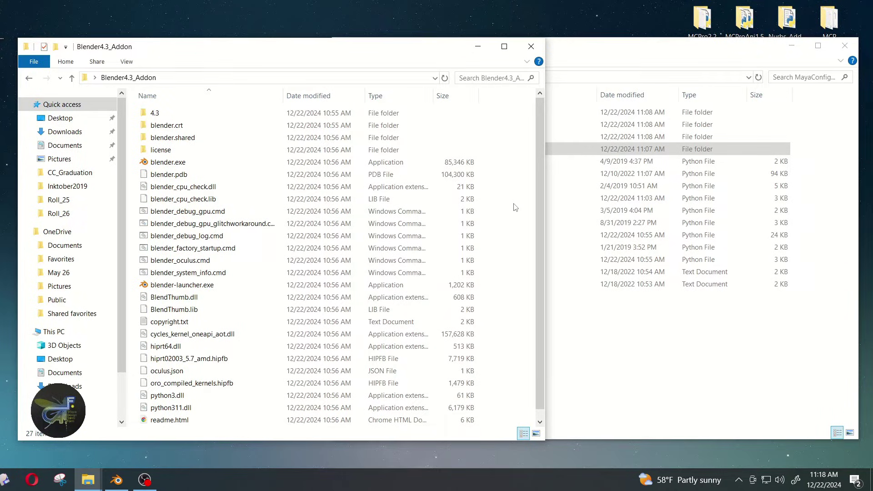
{"action": "key", "text": "ctrl+v"}
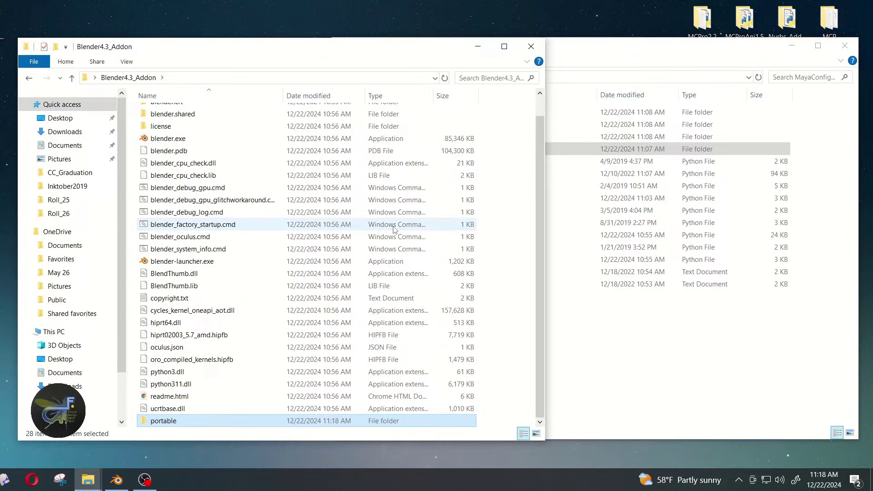
- Inspect the pasted portable > scripts > presets folder, then return to Blender4.3_Addon
{"action": "scroll", "coordinate": [197, 192], "scroll_direction": "up", "scroll_amount": 1}
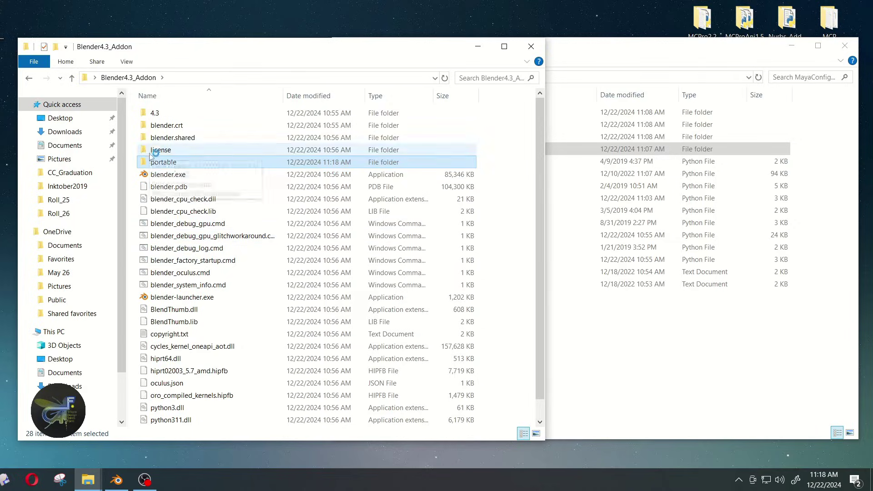
{"action": "double_click", "coordinate": [172, 164]}
{"action": "left_click", "coordinate": [171, 126]}
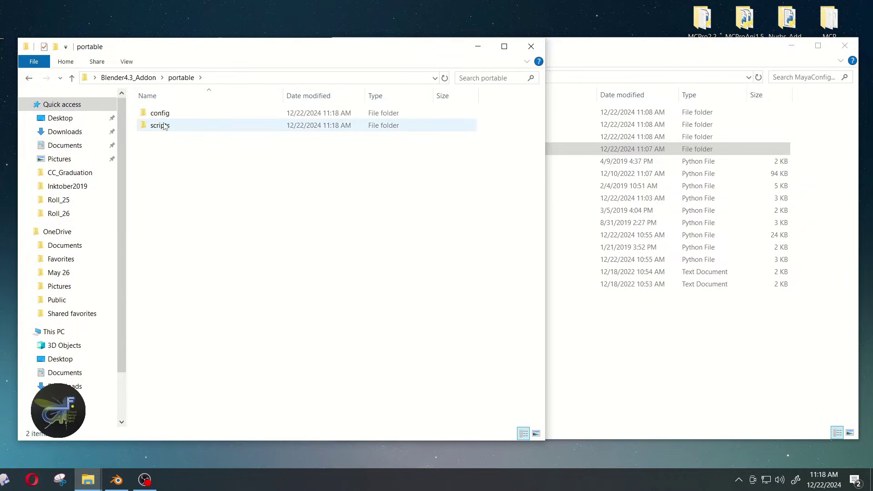
{"action": "double_click", "coordinate": [176, 113]}
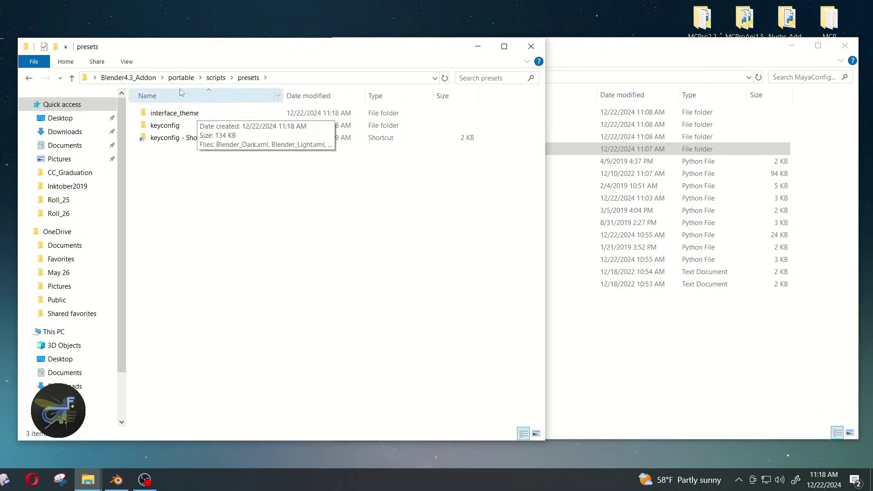
{"action": "left_click", "coordinate": [180, 78]}
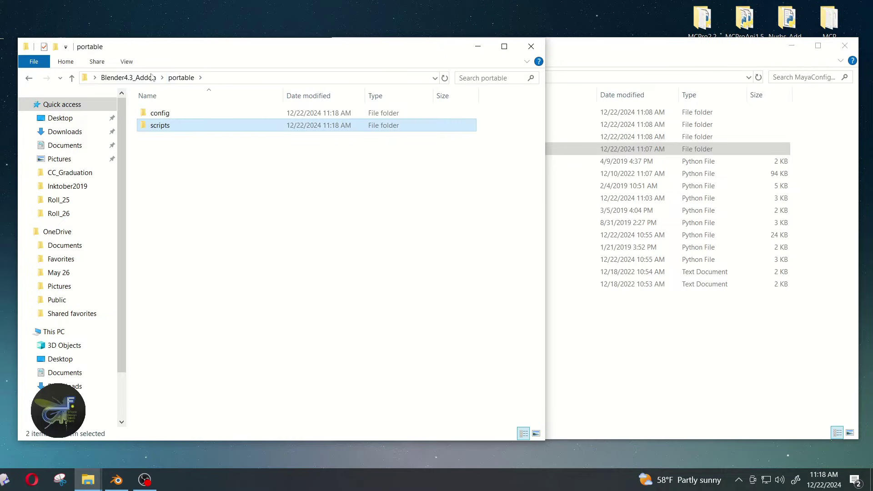
{"action": "left_click", "coordinate": [153, 77]}
- Navigate into Blender4.3_Addon's 4.3 > scripts > startup folder
{"action": "double_click", "coordinate": [172, 113]}
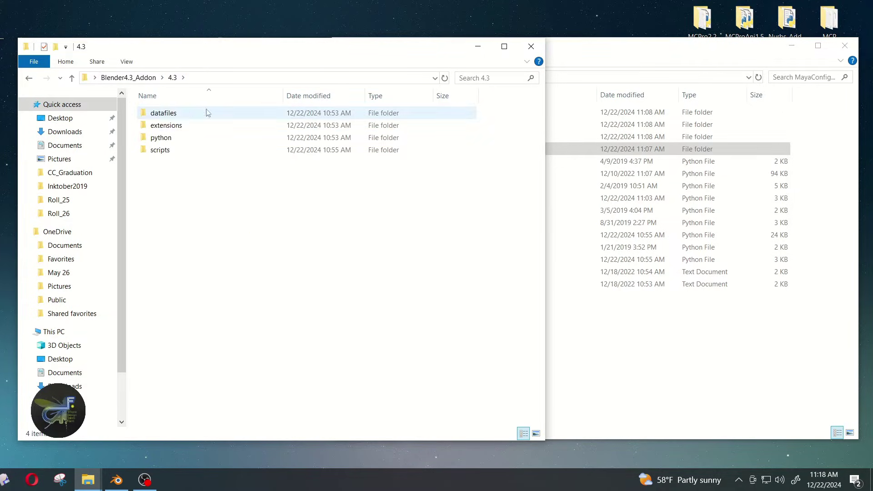
{"action": "double_click", "coordinate": [167, 150]}
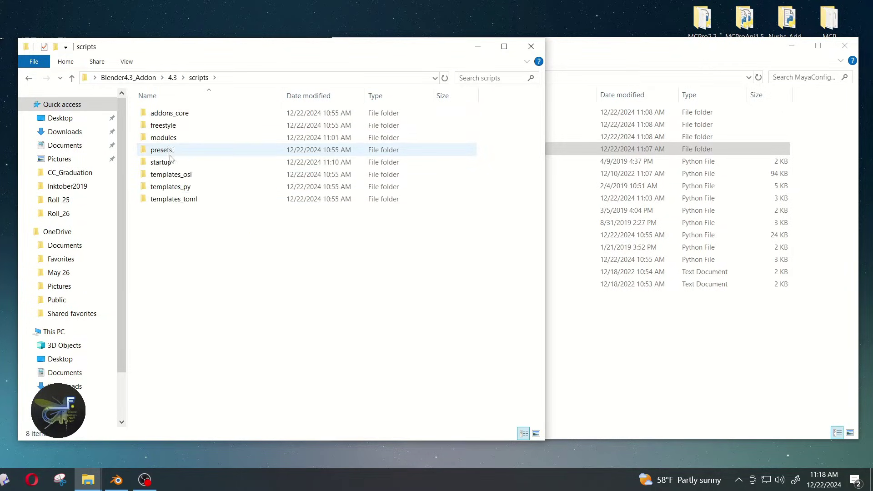
{"action": "left_click", "coordinate": [132, 77]}
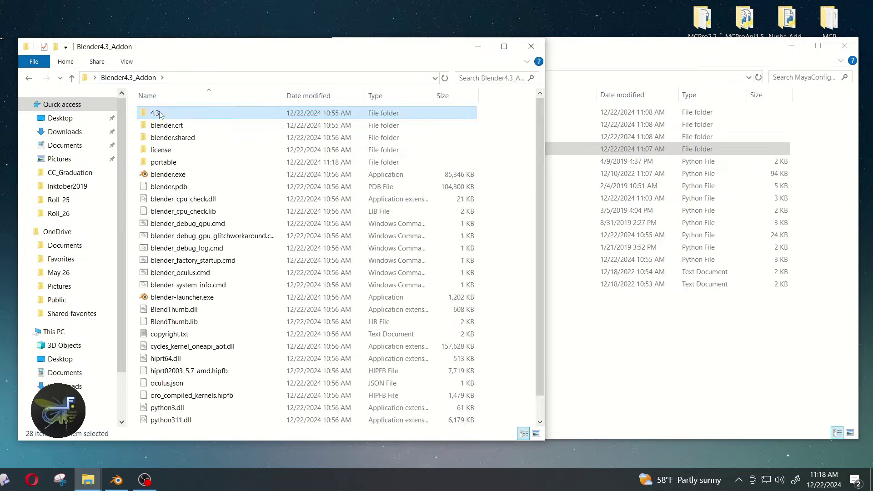
{"action": "double_click", "coordinate": [159, 113]}
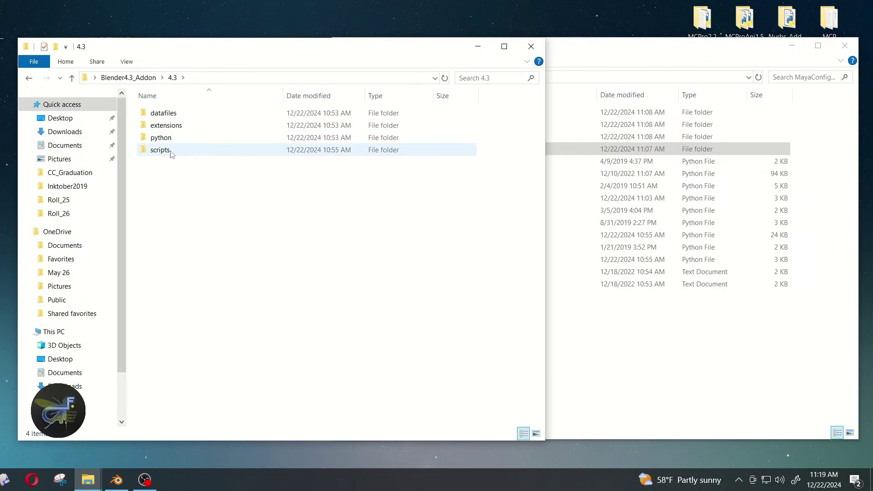
{"action": "double_click", "coordinate": [164, 151]}
{"action": "double_click", "coordinate": [170, 163]}
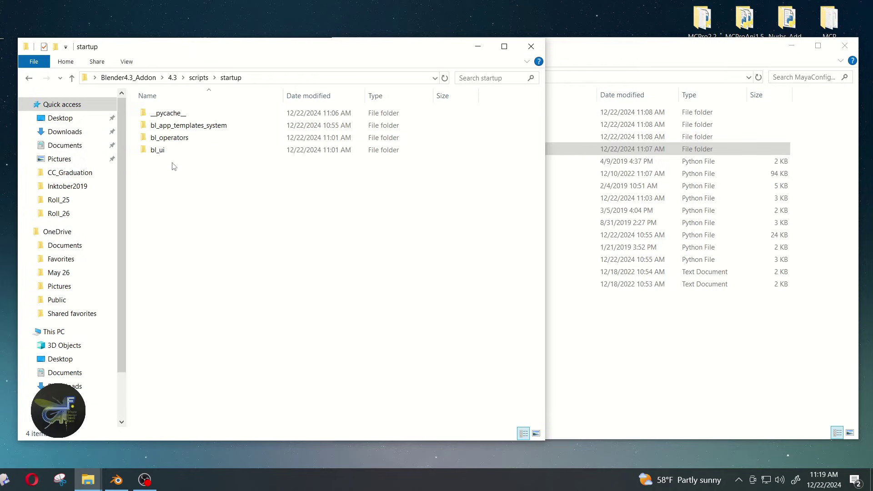
- Copy the eleven MayaConfig .py and .txt files, delete_withoutConfirm.py through UPDATES.txt, into startup
{"action": "left_click", "coordinate": [575, 46]}
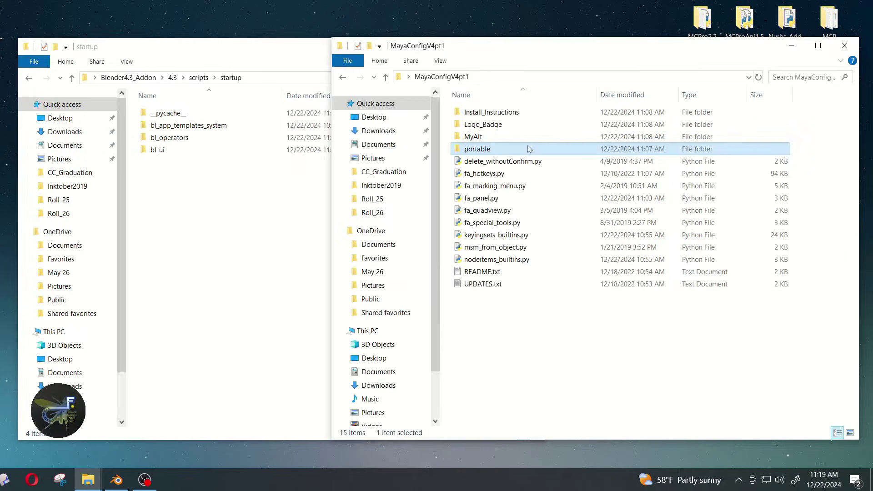
{"action": "left_click_drag", "start_coordinate": [518, 313], "coordinate": [493, 164]}
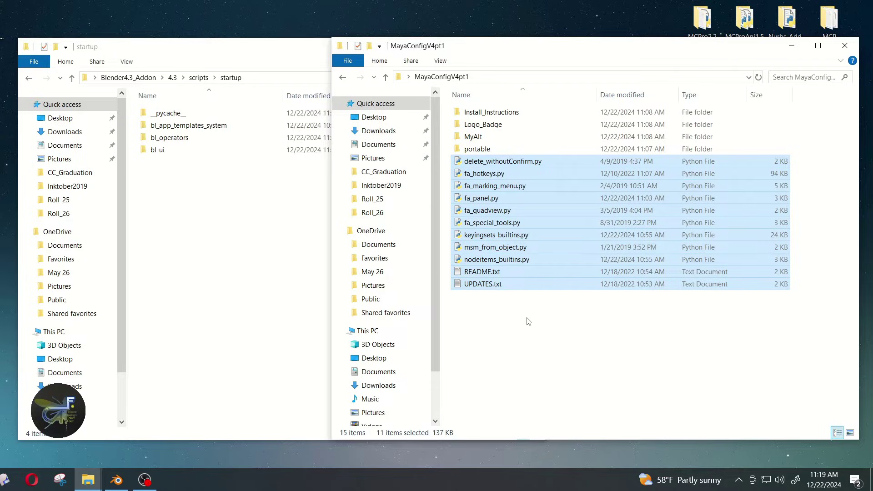
{"action": "left_click", "coordinate": [277, 281]}
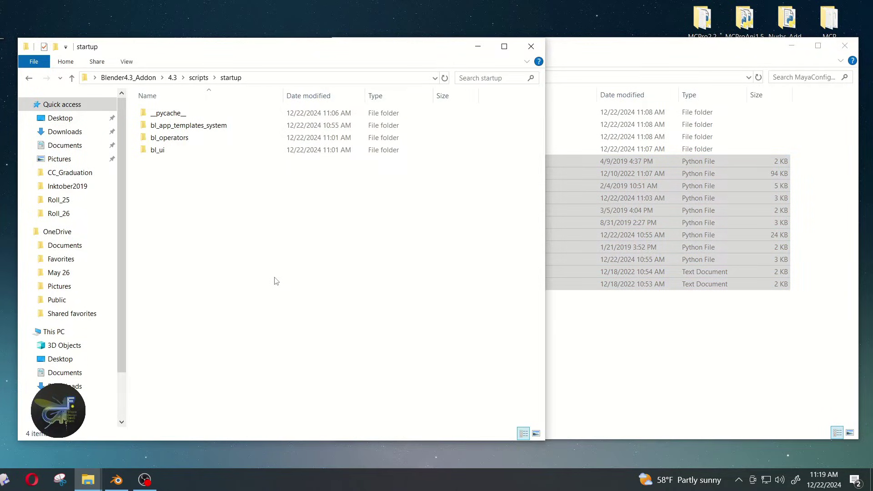
{"action": "key", "text": "ctrl+v"}
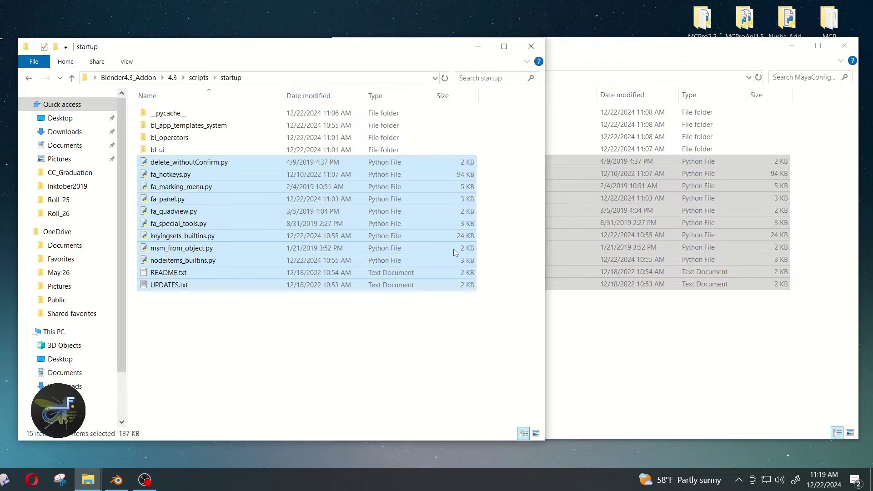
{"action": "left_click", "coordinate": [240, 332]}
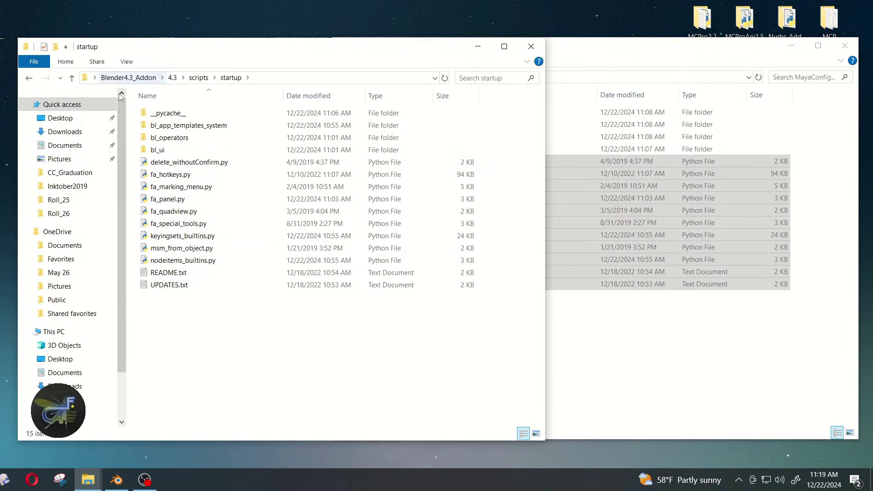
- Run blender.exe from the Blender4.3_Addon folder to launch Blender 4.3
{"action": "left_click", "coordinate": [150, 77]}
{"action": "left_click", "coordinate": [196, 175]}
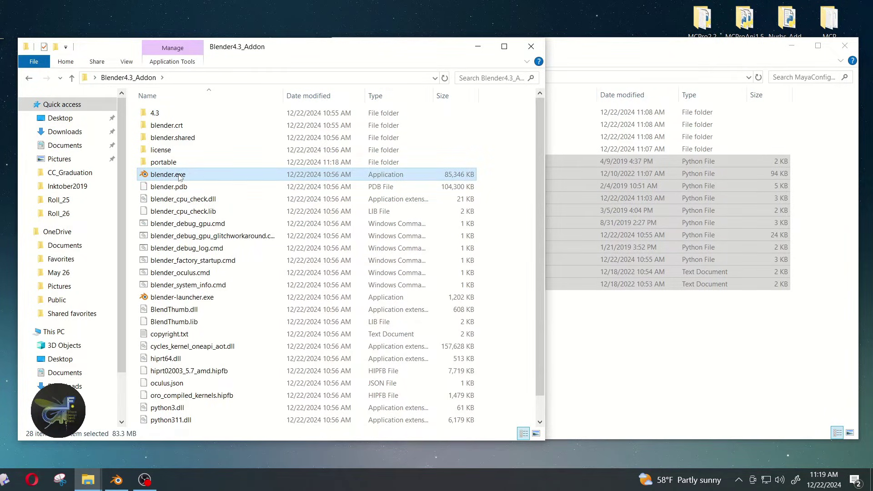
{"action": "double_click", "coordinate": [181, 175]}
{"action": "right_click", "coordinate": [181, 174]}
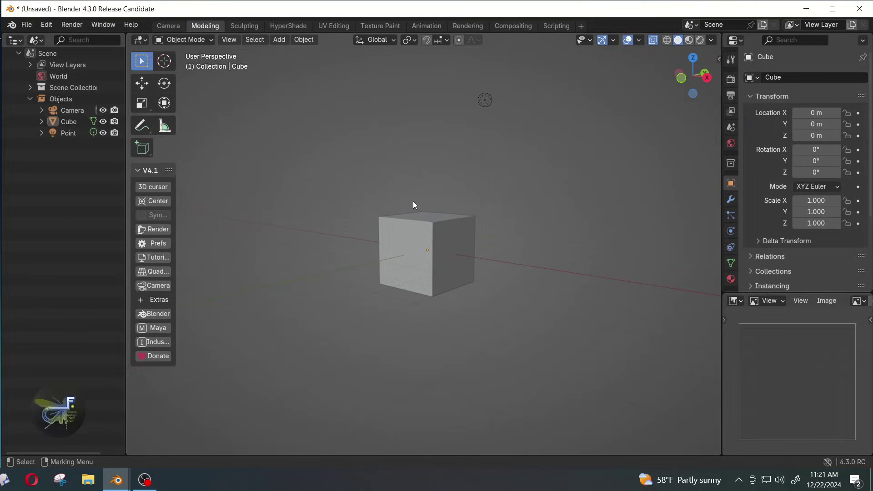
{"action": "left_click", "coordinate": [395, 218]}
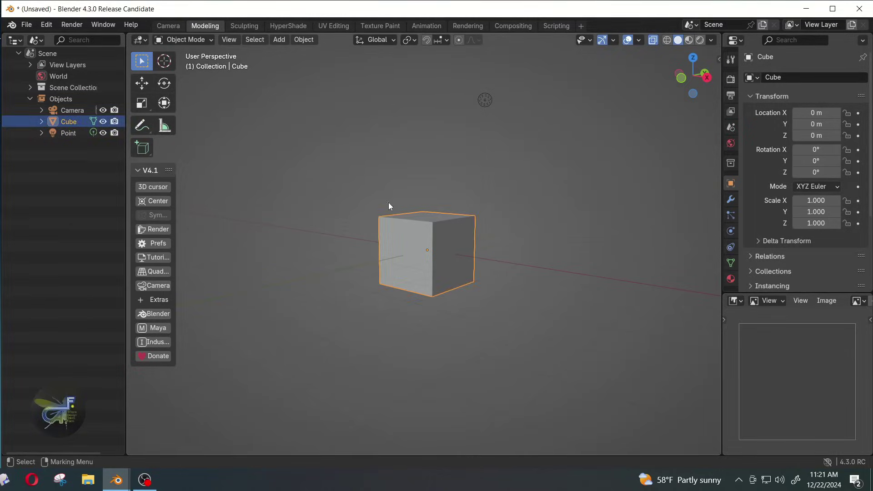
{"action": "right_click", "coordinate": [384, 191]}
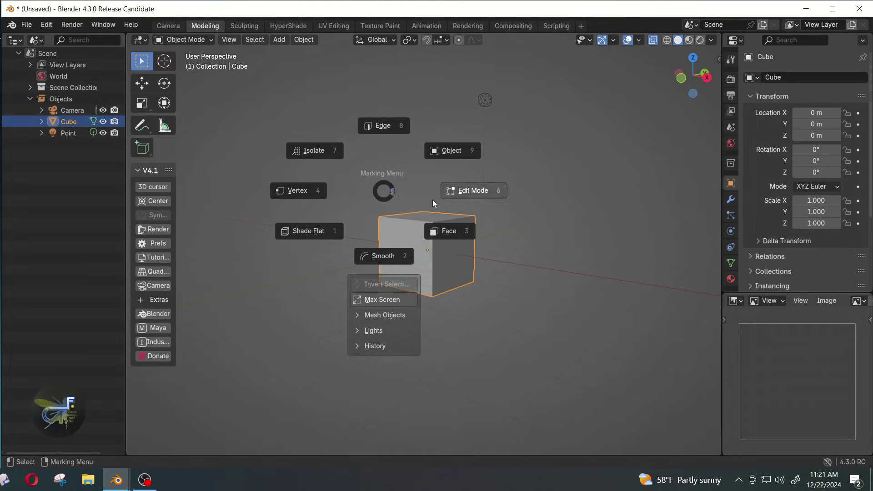
{"action": "left_click", "coordinate": [379, 193]}
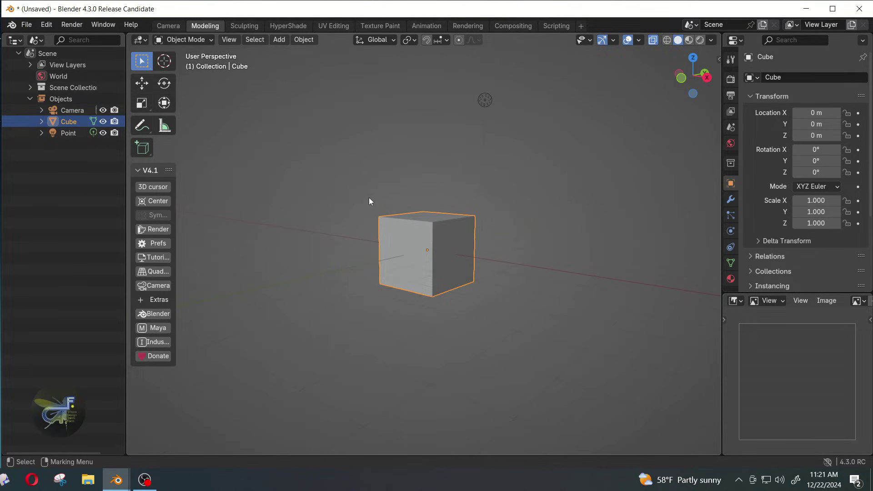
{"action": "left_click", "coordinate": [379, 205]}
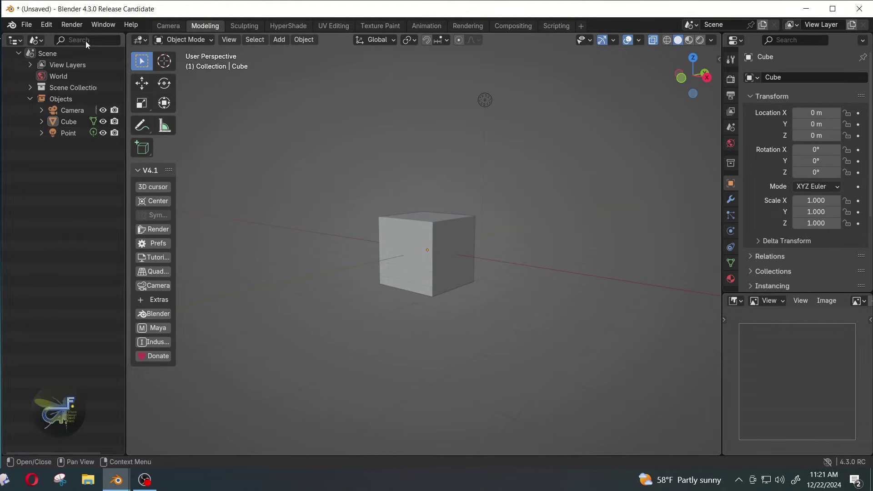
- Open Preferences at the Keymap settings and begin importing a key configuration
{"action": "left_click", "coordinate": [49, 25]}
{"action": "left_click", "coordinate": [94, 179]}
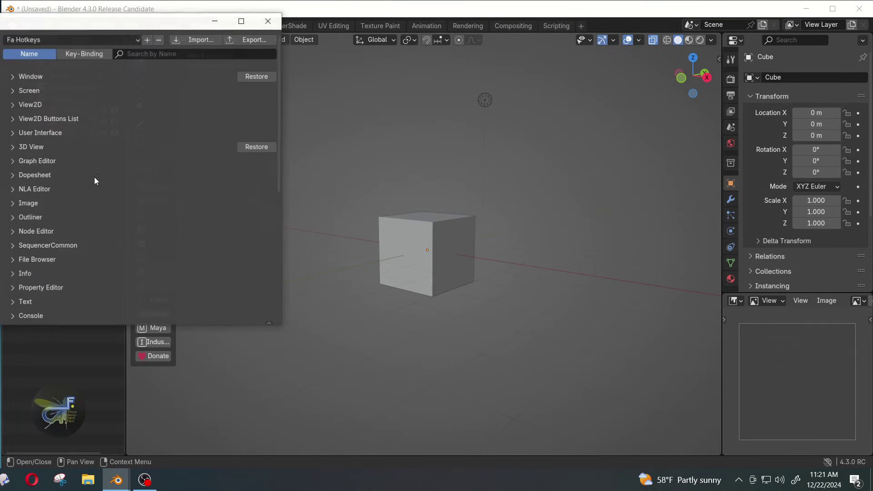
{"action": "left_click_drag", "start_coordinate": [193, 22], "coordinate": [298, 37]}
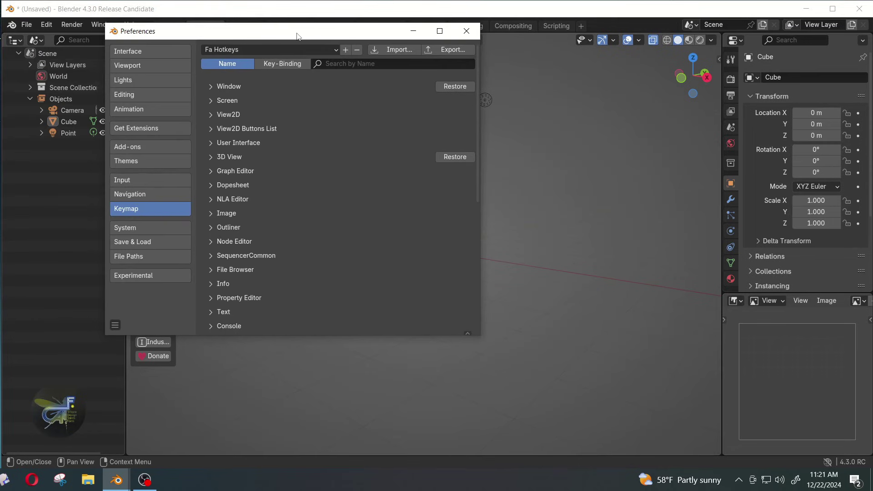
{"action": "left_click", "coordinate": [403, 50]}
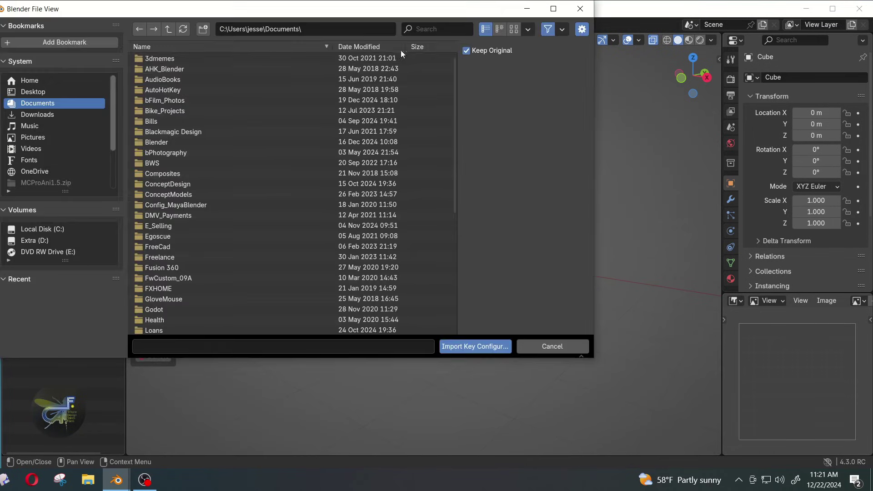
- Import fa_hotkeys.py from Desktop > Blender4.3_Addon > 4.3 > scripts > startup as the keymap
{"action": "left_click", "coordinate": [46, 93]}
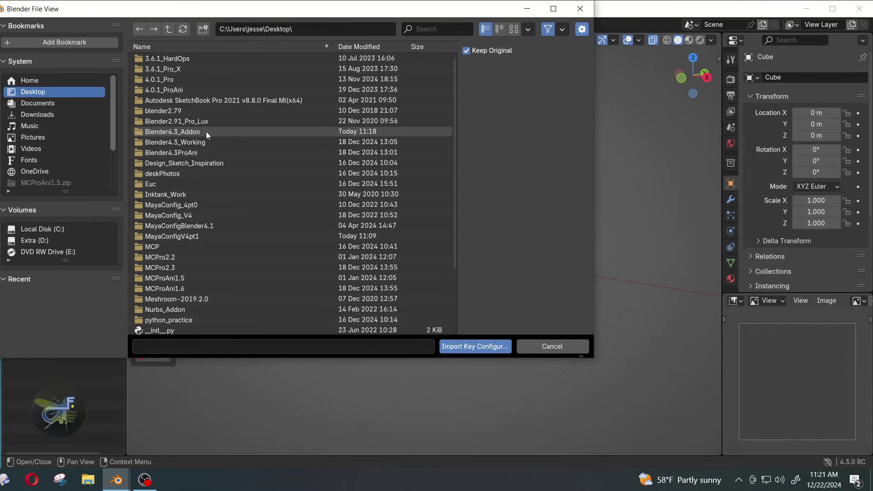
{"action": "double_click", "coordinate": [183, 134]}
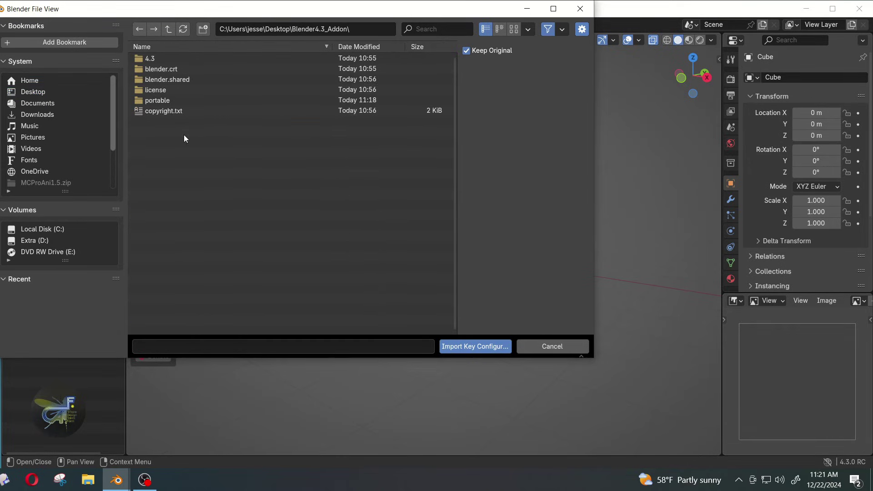
{"action": "double_click", "coordinate": [164, 60]}
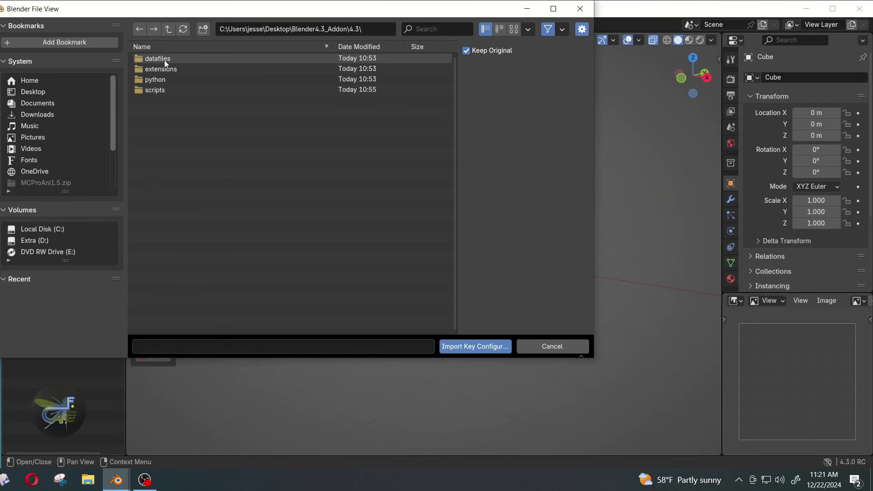
{"action": "left_click", "coordinate": [162, 89]}
{"action": "double_click", "coordinate": [162, 90]}
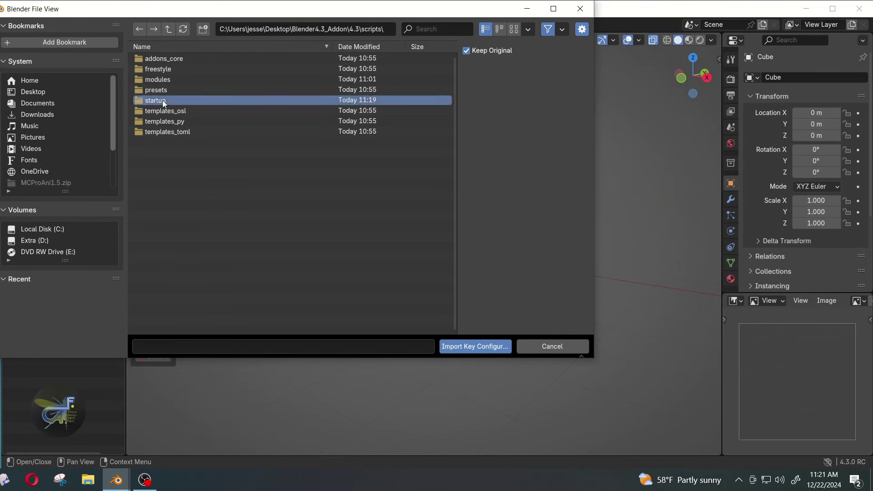
{"action": "double_click", "coordinate": [163, 100]}
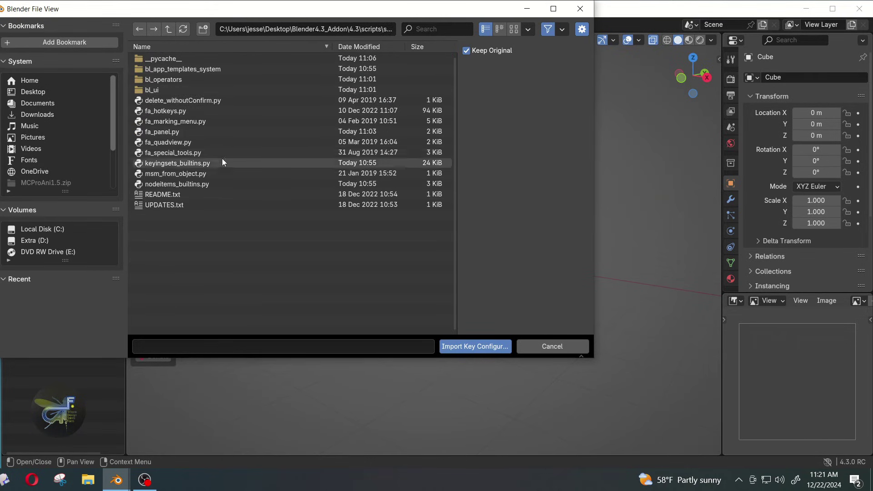
{"action": "left_click", "coordinate": [171, 111]}
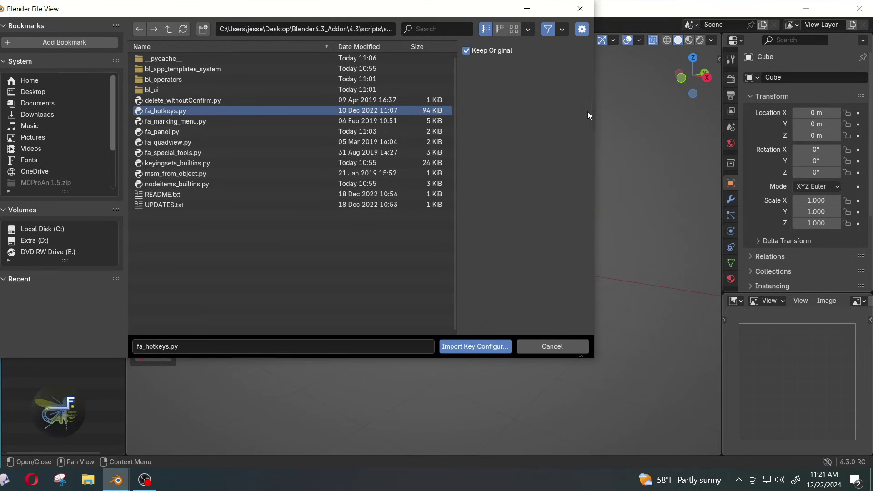
{"action": "left_click", "coordinate": [582, 10]}
{"action": "left_click", "coordinate": [484, 25]}
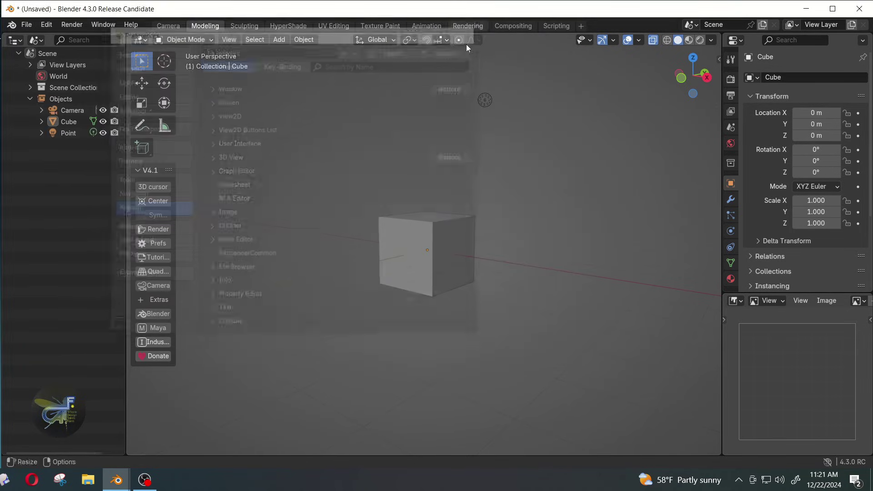